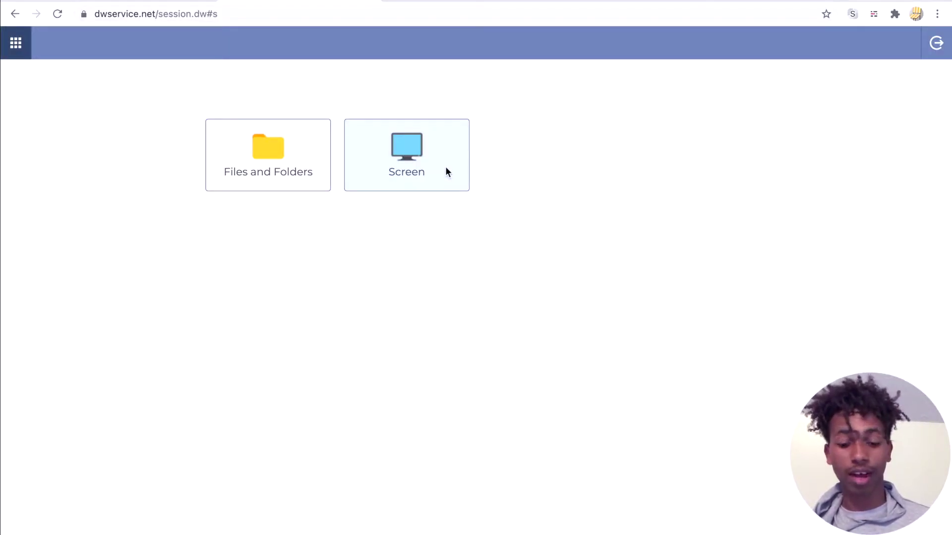
# Start a remote Screen view of the PC's desktop, then return to the tools launcher.
pyautogui.click(445, 168)
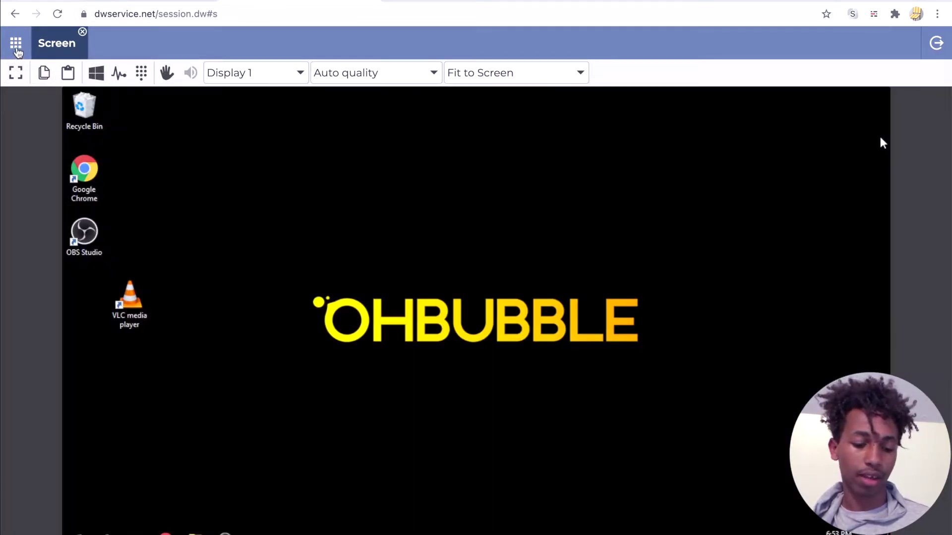
pyautogui.click(16, 44)
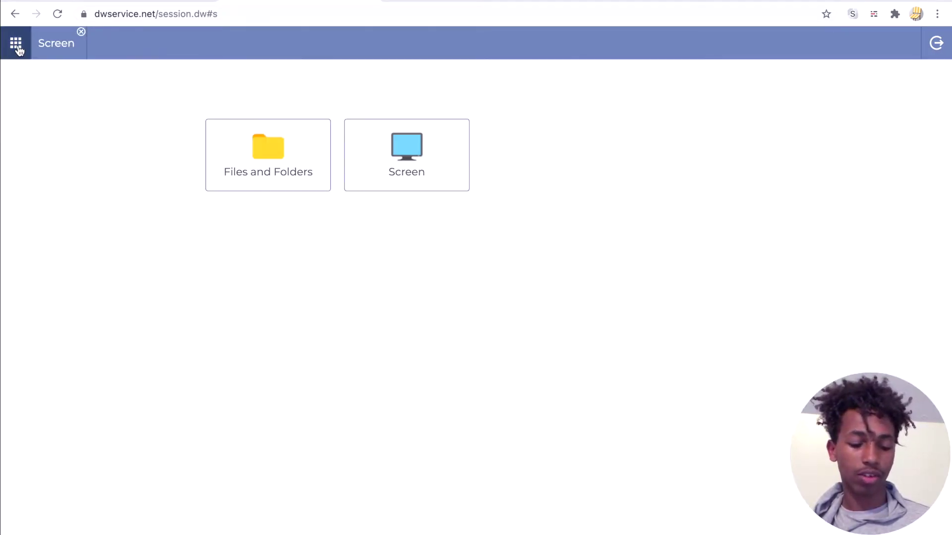
# Open the Files and Folders browser and list the C: drive contents.
pyautogui.click(283, 178)
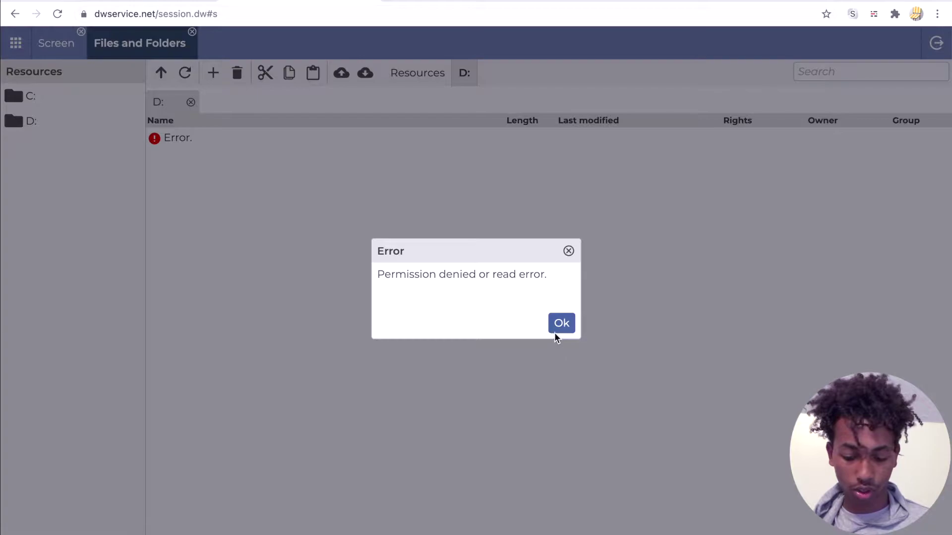
pyautogui.click(556, 330)
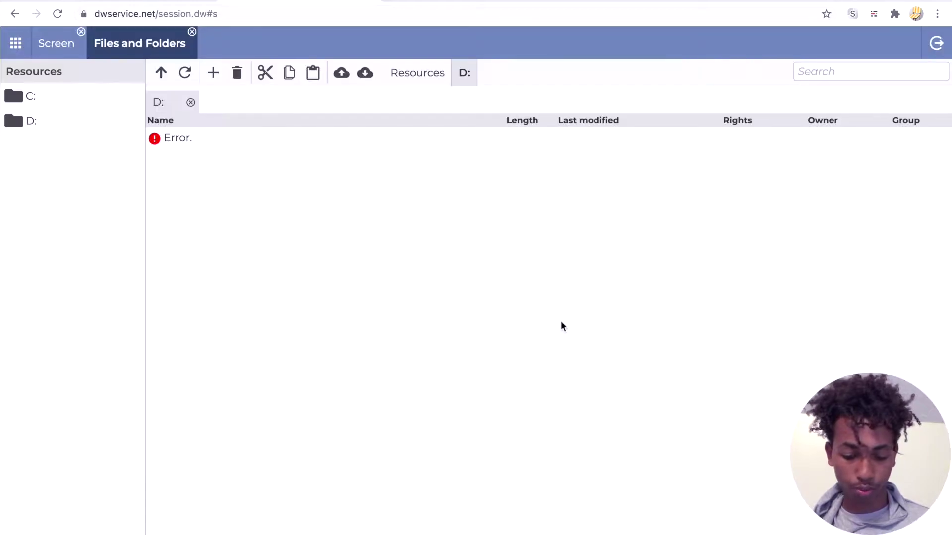
pyautogui.click(17, 96)
pyautogui.click(177, 130)
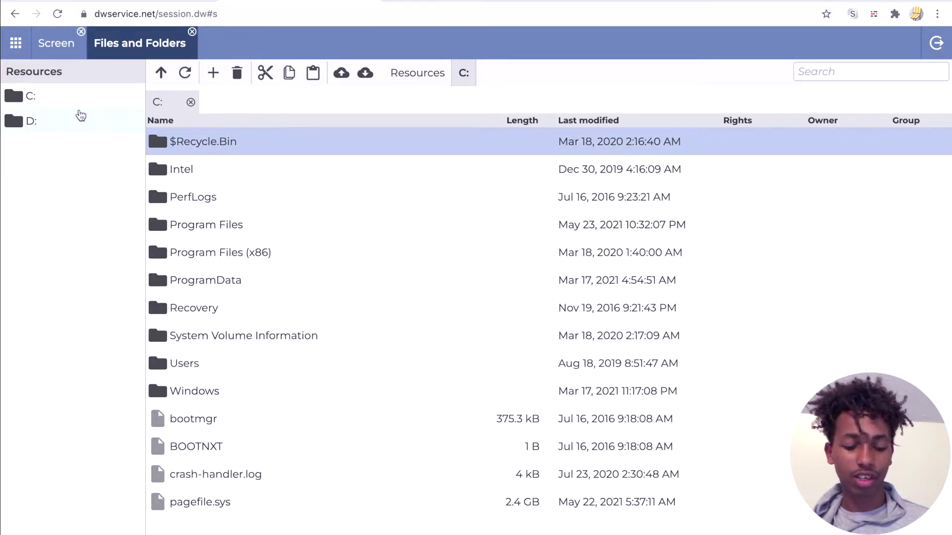
# Try the D: drive, dismiss its permission denied error, and go back to C:.
pyautogui.click(52, 123)
pyautogui.click(562, 323)
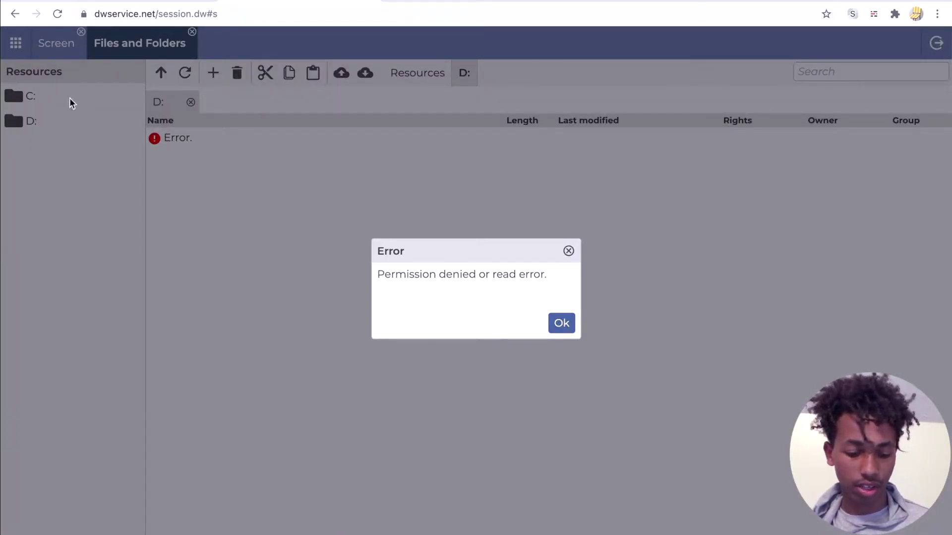
pyautogui.click(561, 324)
pyautogui.click(52, 93)
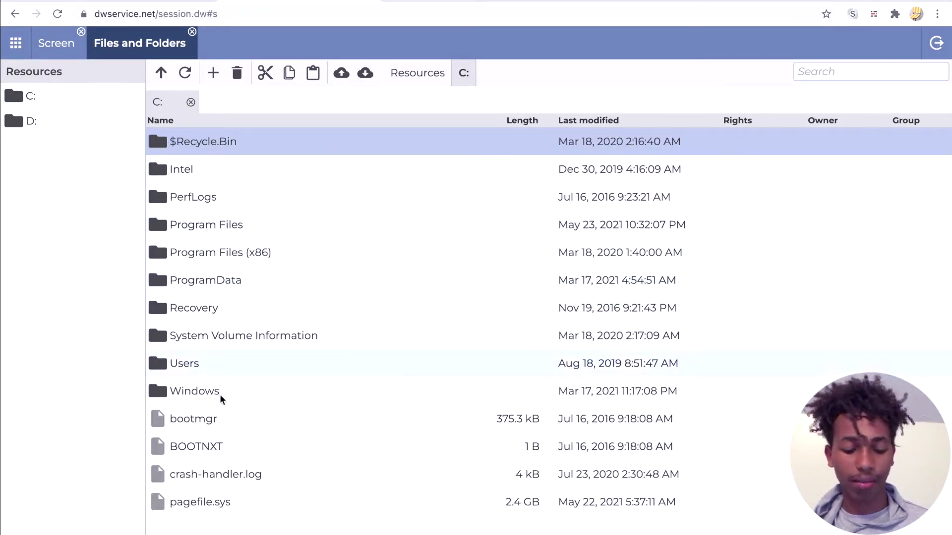
# Open the Users folder on C:, then its Public folder.
pyautogui.click(206, 370)
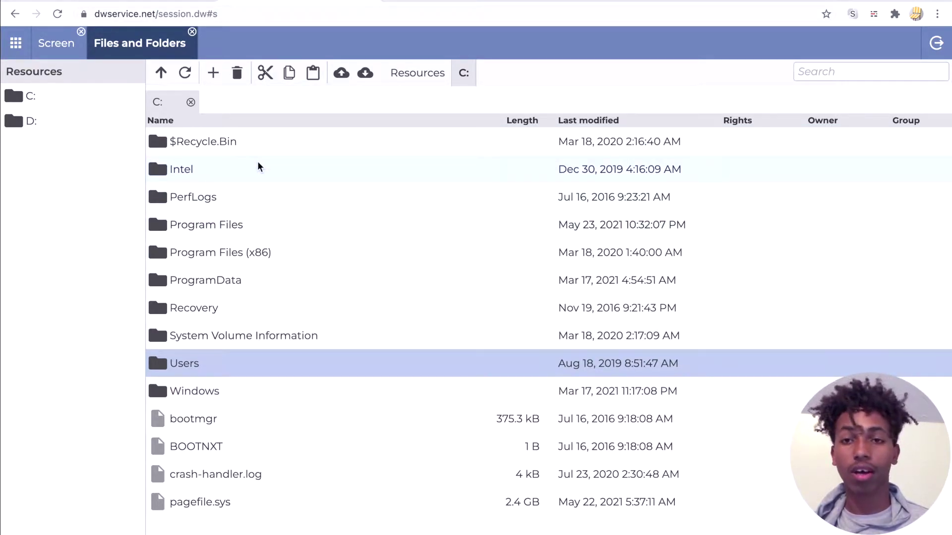
pyautogui.doubleClick(212, 366)
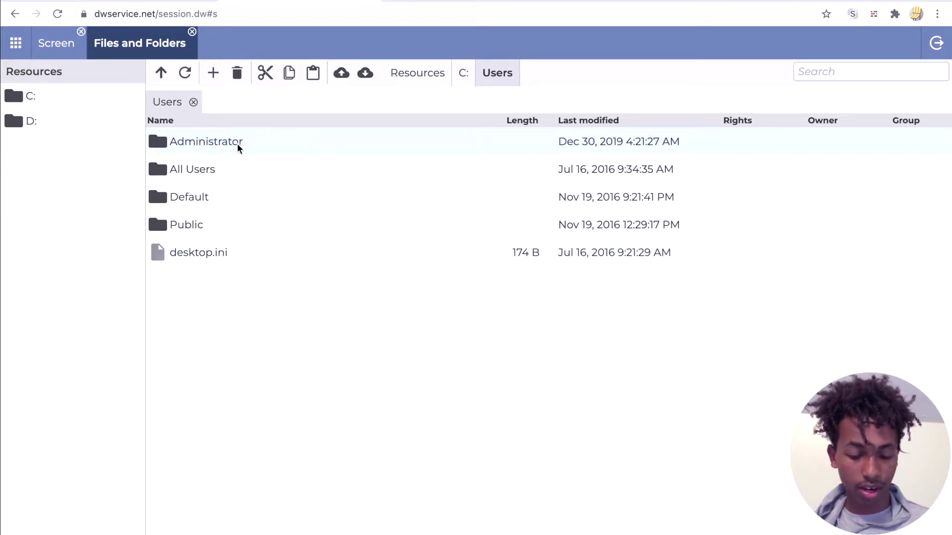
pyautogui.click(237, 143)
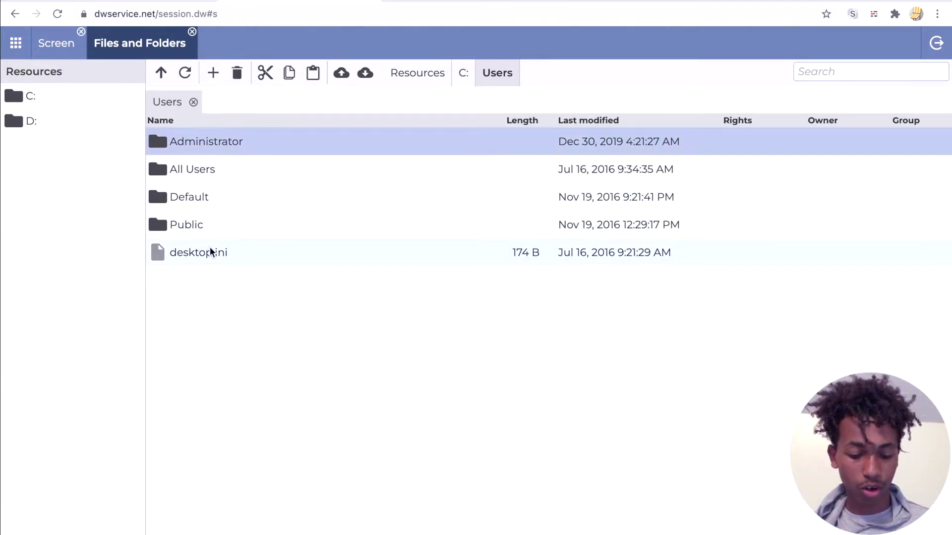
pyautogui.click(212, 223)
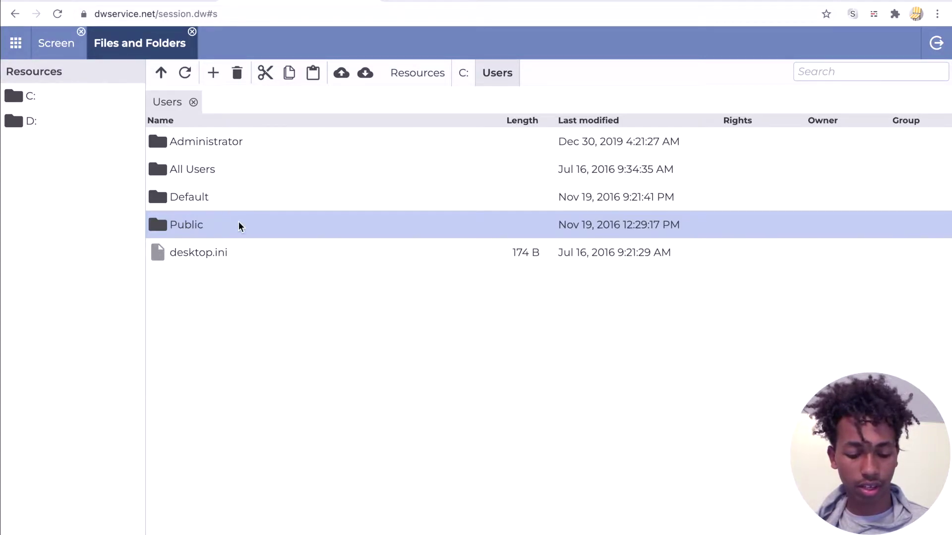
pyautogui.doubleClick(238, 225)
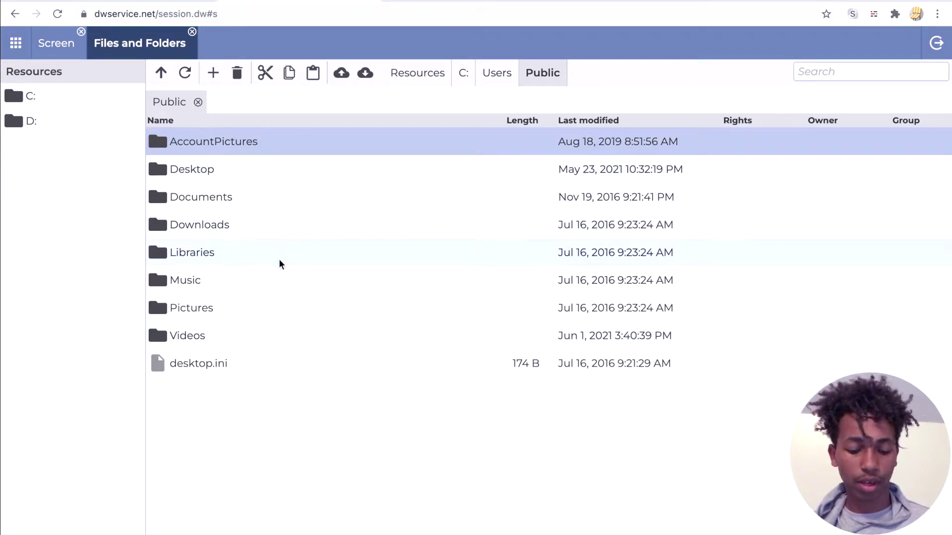
# Look inside Public's Pictures folder, return to Public, and select Videos.
pyautogui.click(257, 284)
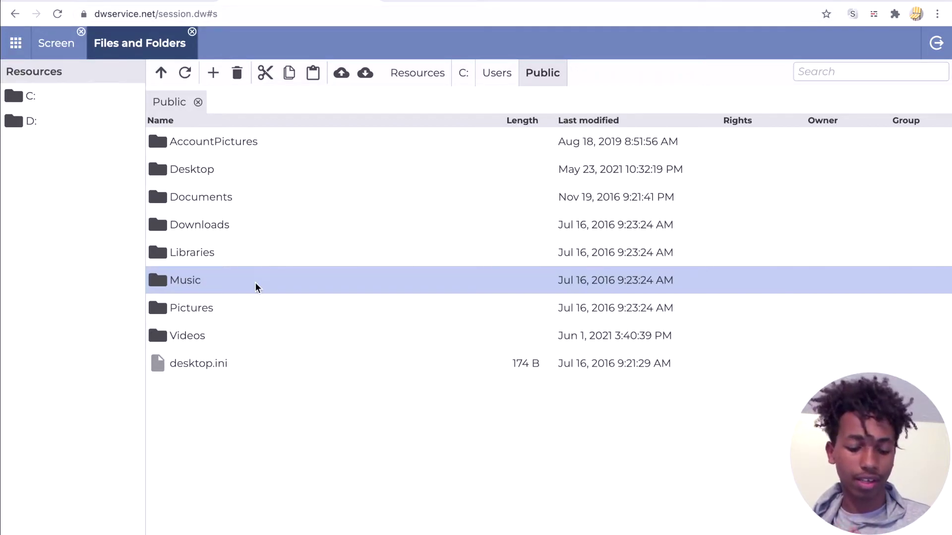
pyautogui.click(266, 304)
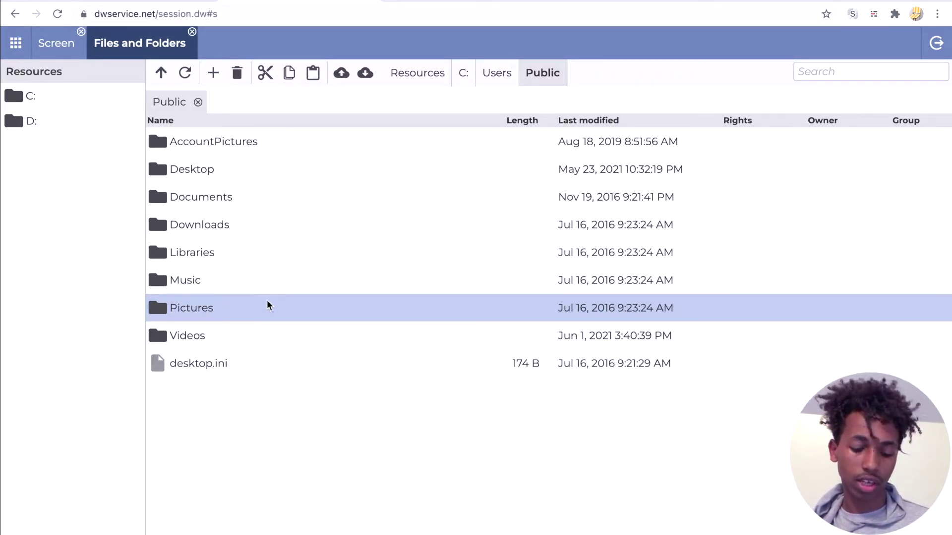
pyautogui.click(223, 286)
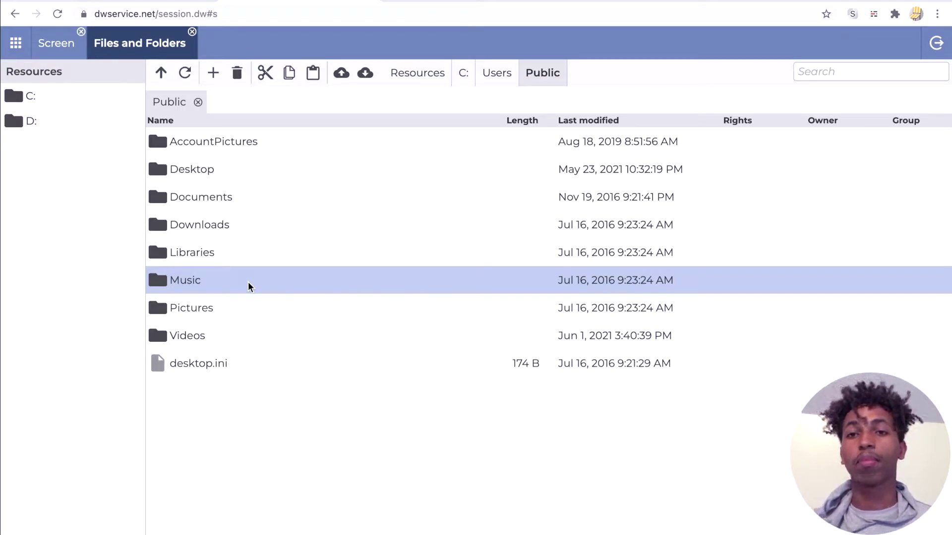
pyautogui.click(245, 307)
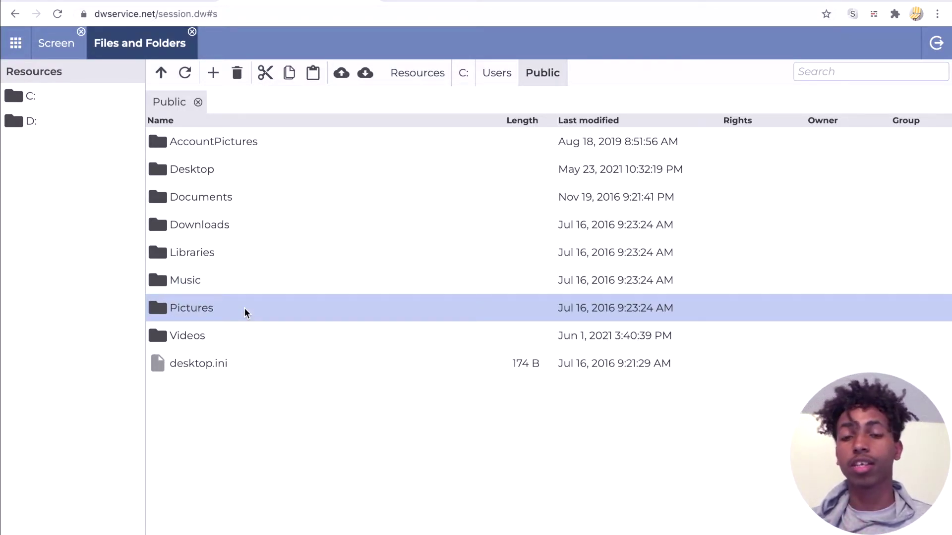
pyautogui.doubleClick(245, 308)
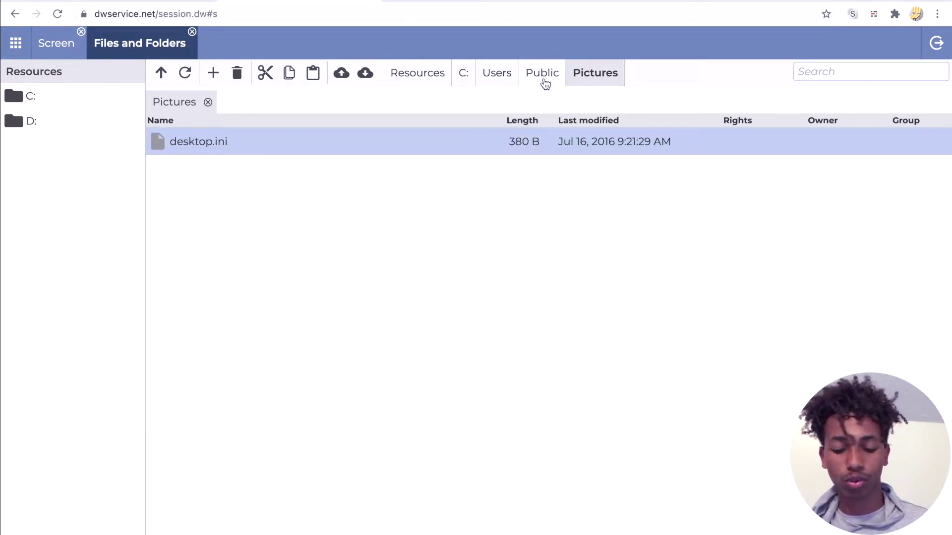
pyautogui.click(544, 79)
pyautogui.click(230, 319)
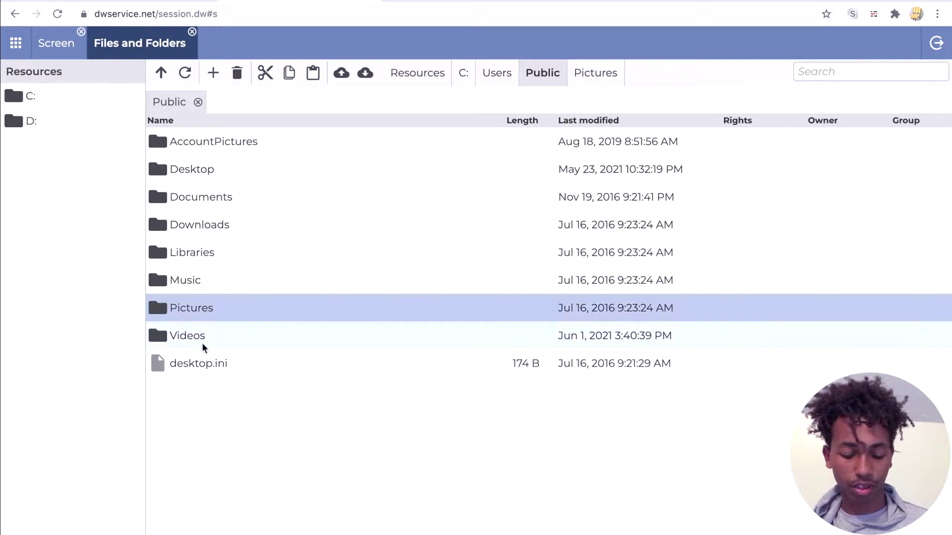
pyautogui.click(206, 342)
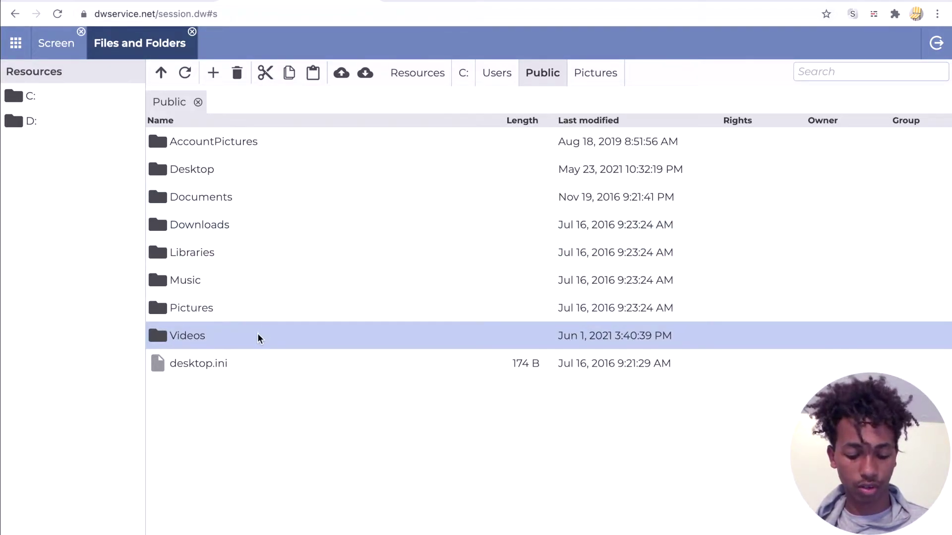
# Open Public's Videos folder and inspect the example _ music folder and desktop.ini.
pyautogui.doubleClick(258, 335)
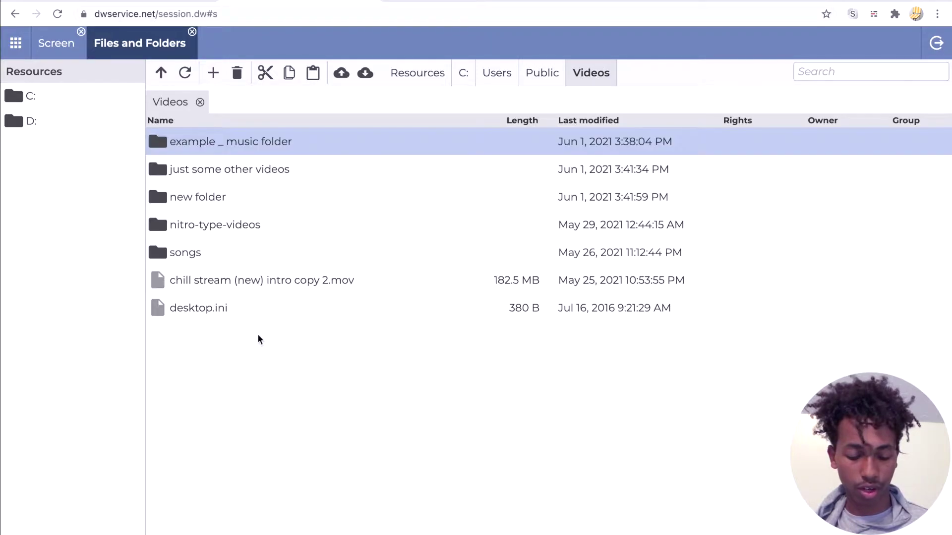
pyautogui.click(256, 141)
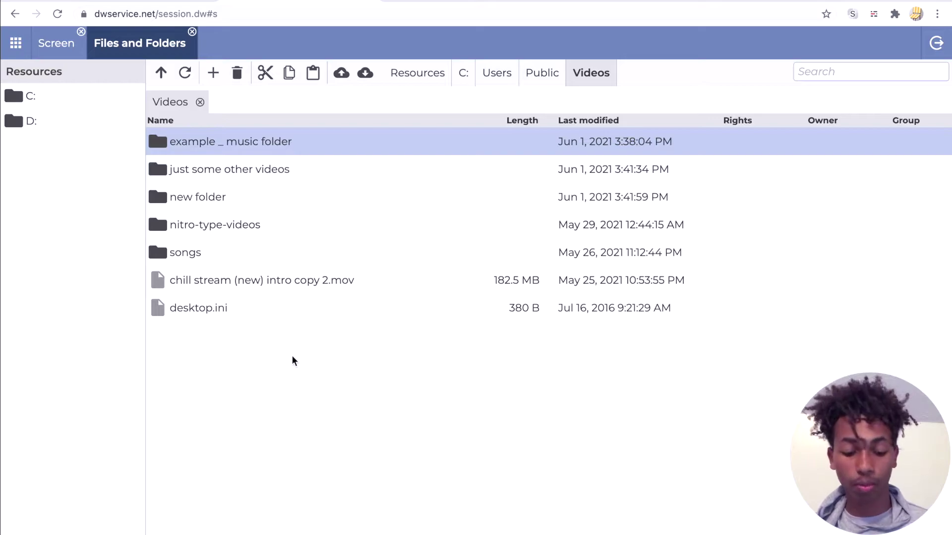
pyautogui.click(221, 309)
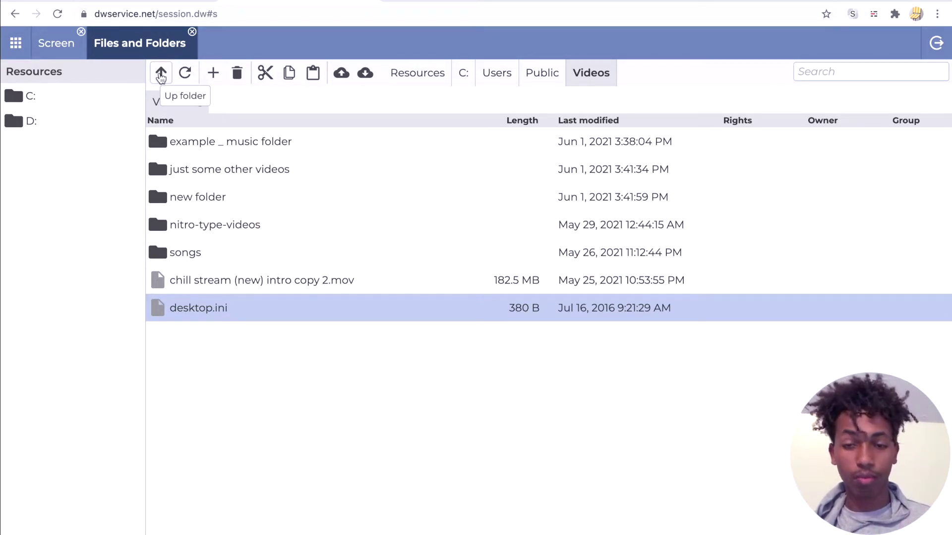
# Go up four levels from Videos to the list of drives.
pyautogui.click(161, 74)
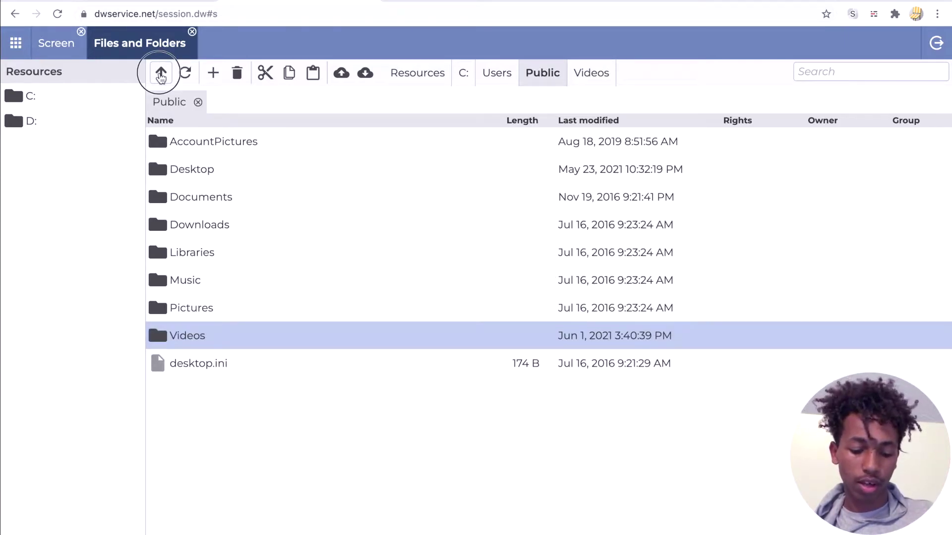
pyautogui.click(161, 74)
pyautogui.click(160, 75)
pyautogui.click(160, 75)
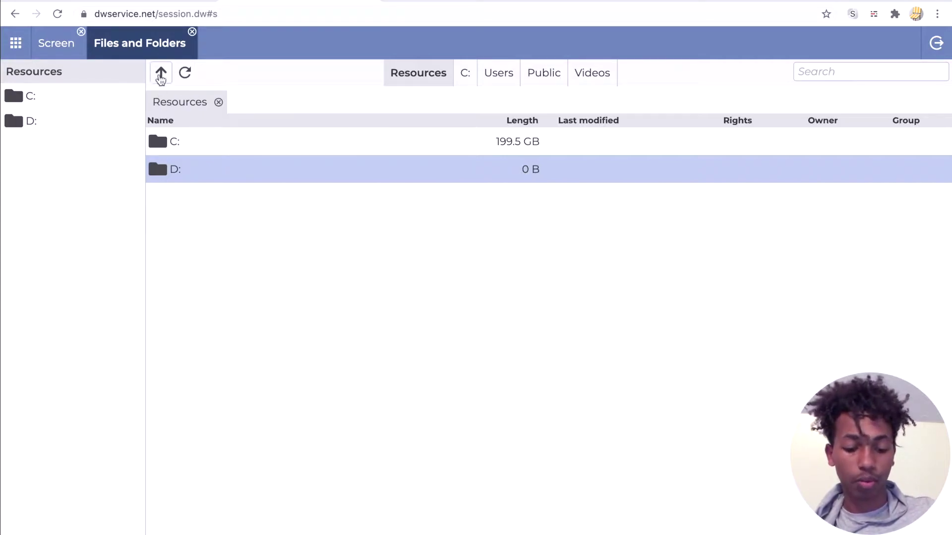
# Navigate back down through C:, Users and Public.
pyautogui.doubleClick(217, 144)
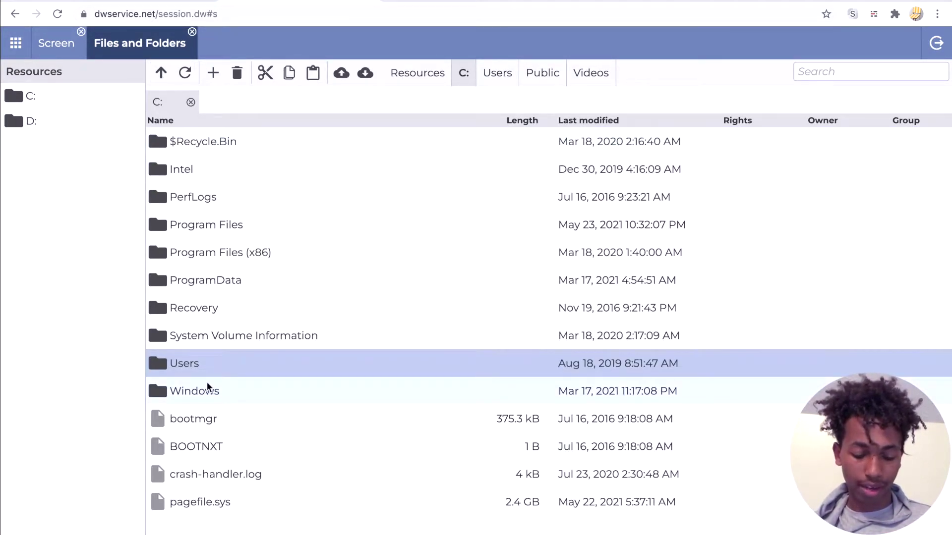
pyautogui.click(198, 367)
pyautogui.doubleClick(201, 363)
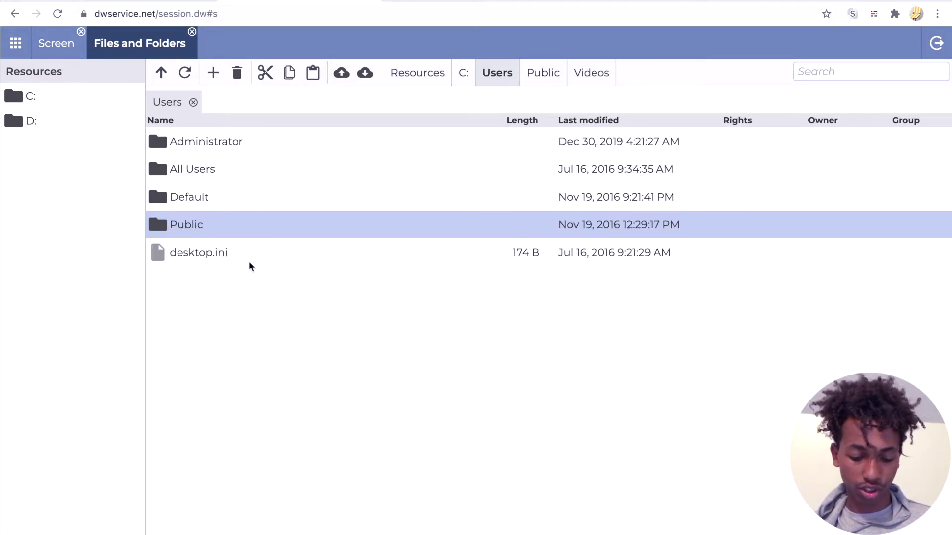
pyautogui.doubleClick(207, 224)
pyautogui.doubleClick(191, 333)
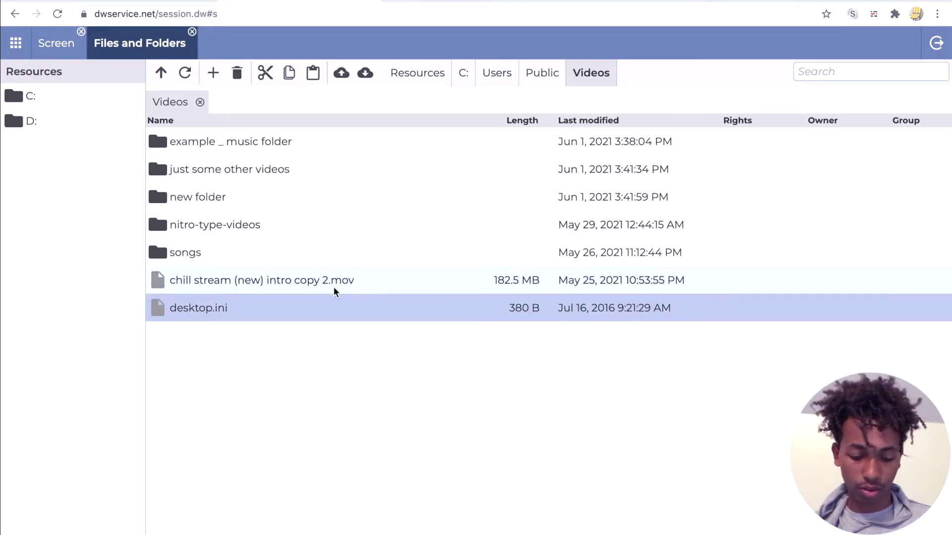
pyautogui.click(326, 421)
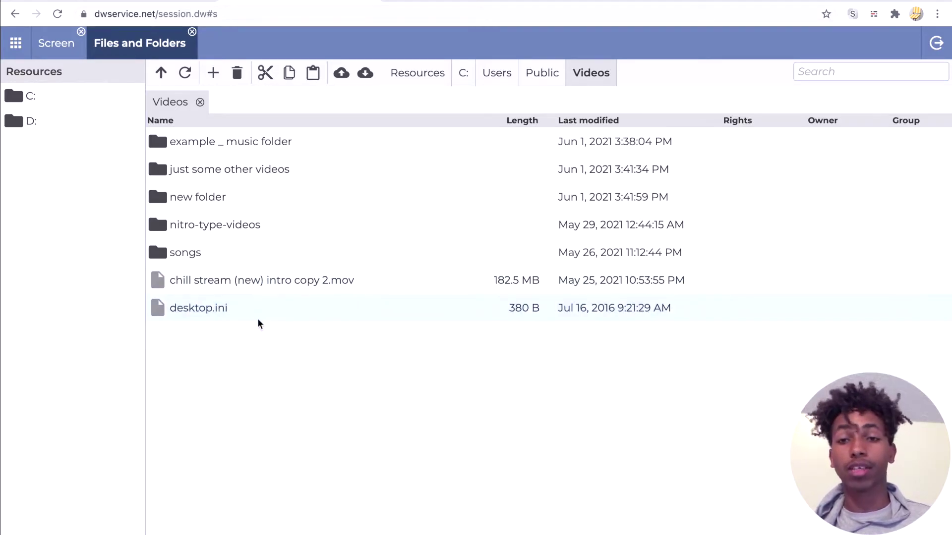
pyautogui.click(258, 318)
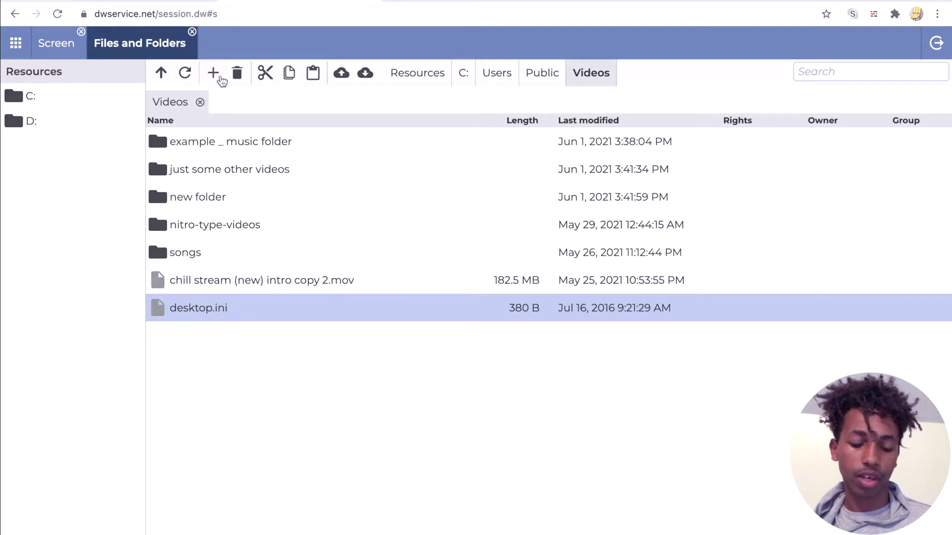
pyautogui.click(184, 79)
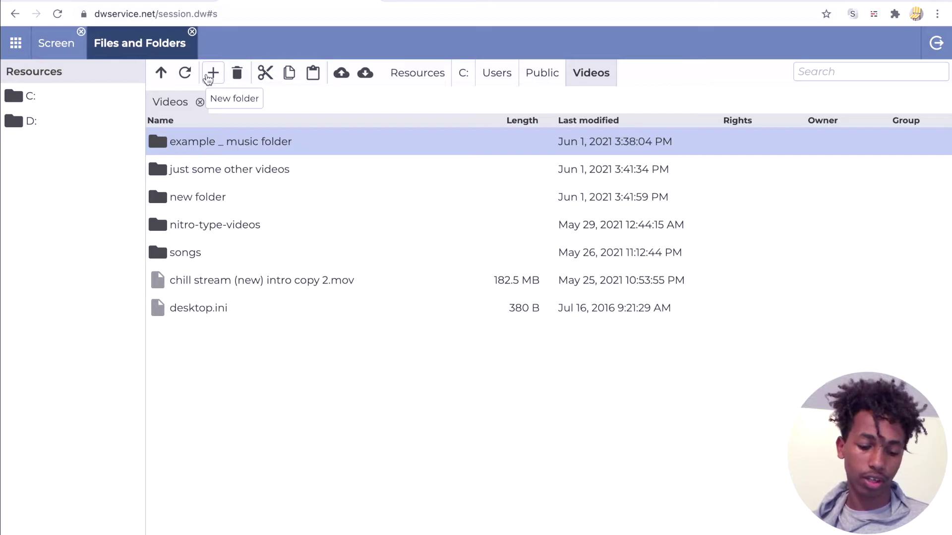
# Create a new folder named mu-songs in Videos and select it.
pyautogui.click(212, 75)
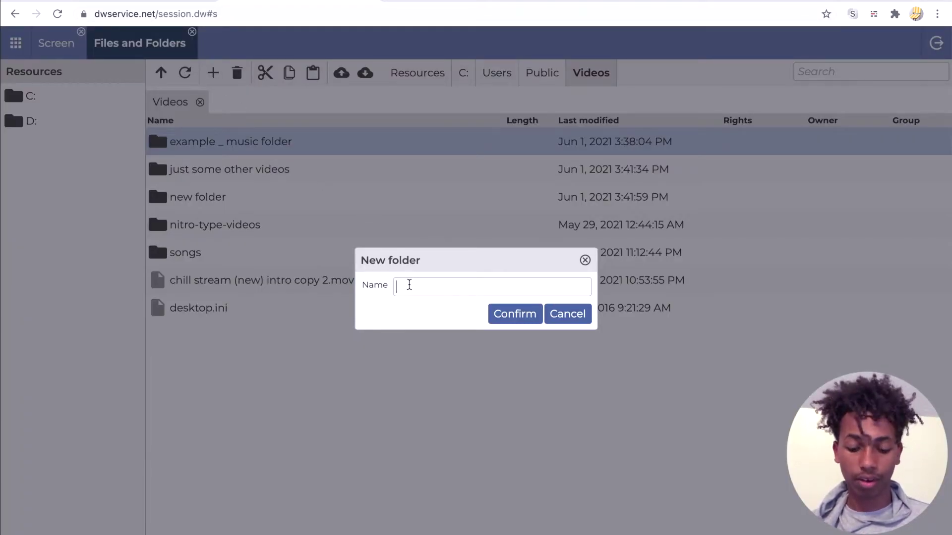
pyautogui.click(496, 290)
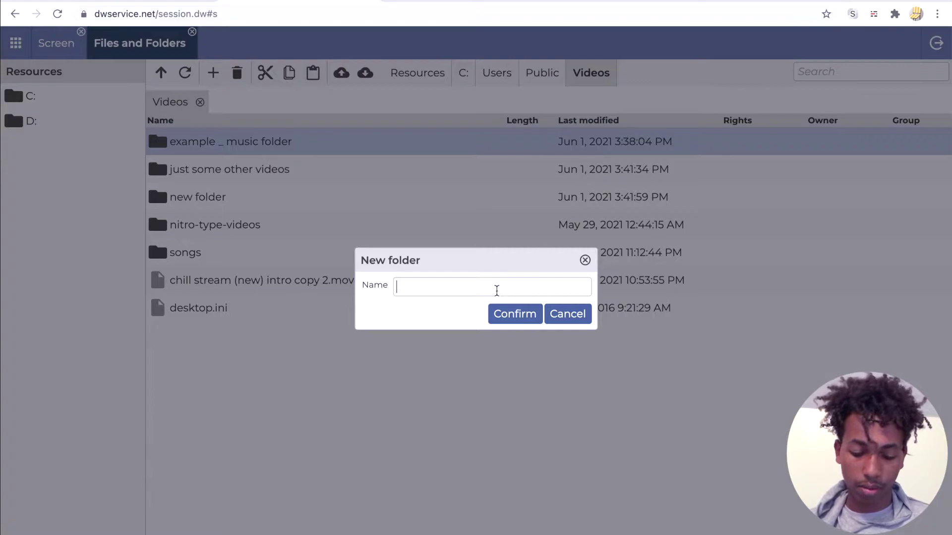
pyautogui.write('mu-songs')
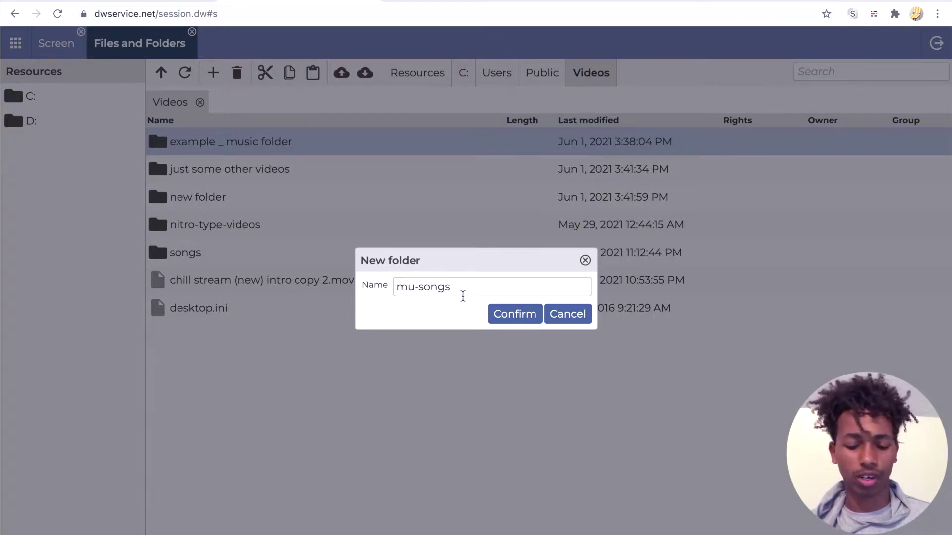
pyautogui.click(515, 317)
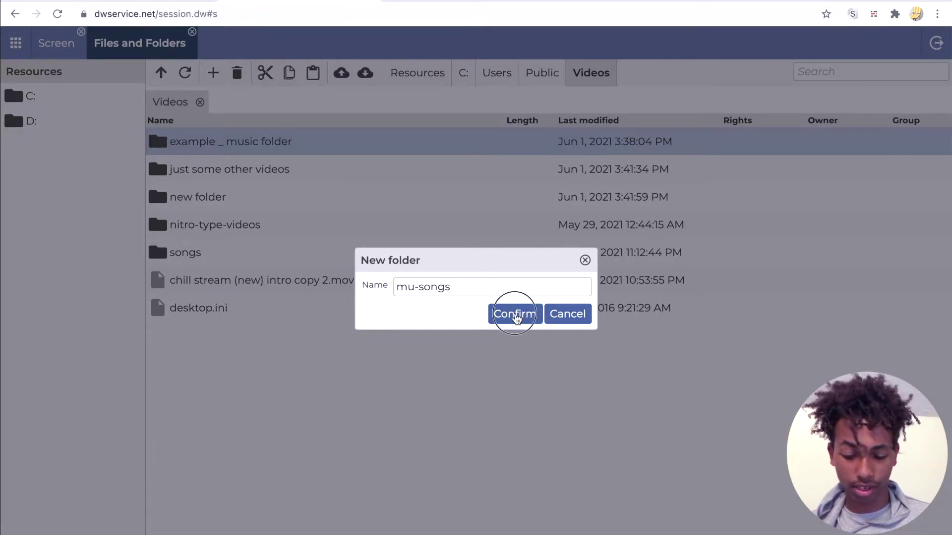
pyautogui.click(267, 339)
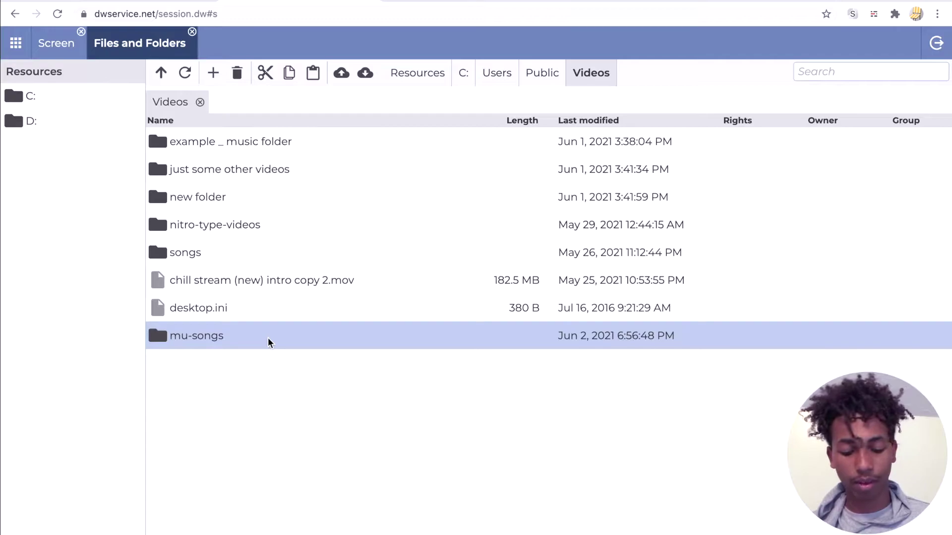
pyautogui.doubleClick(243, 337)
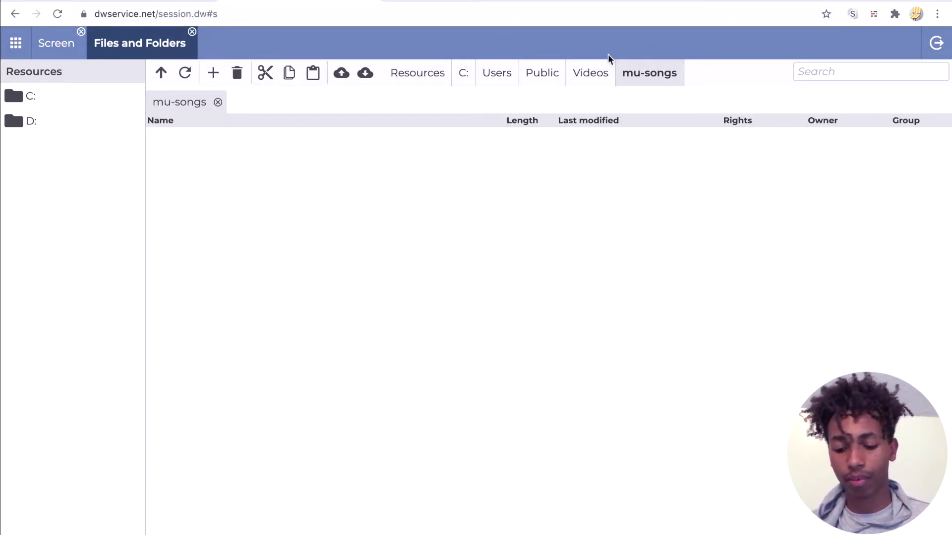
pyautogui.click(591, 74)
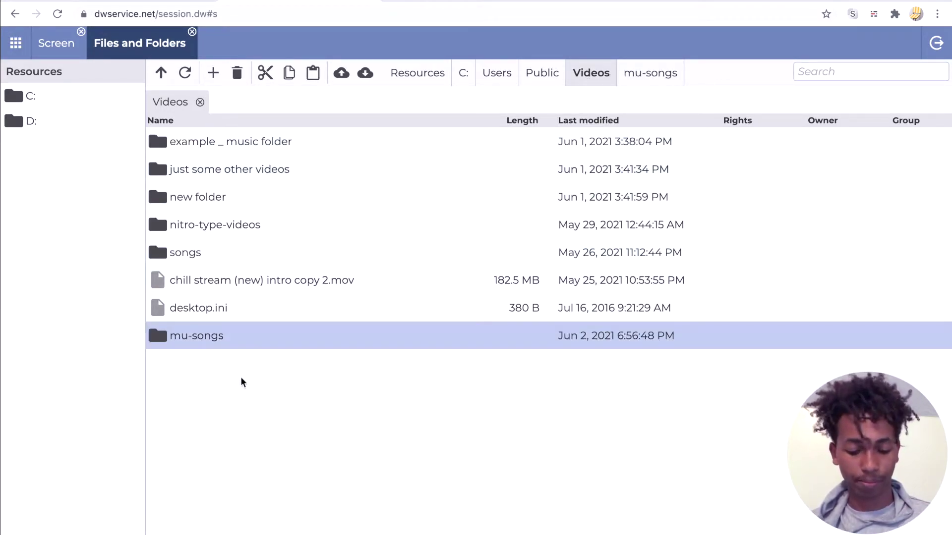
# Delete the mu-songs folder with the toolbar Delete button, confirming with Yes.
pyautogui.rightClick(181, 358)
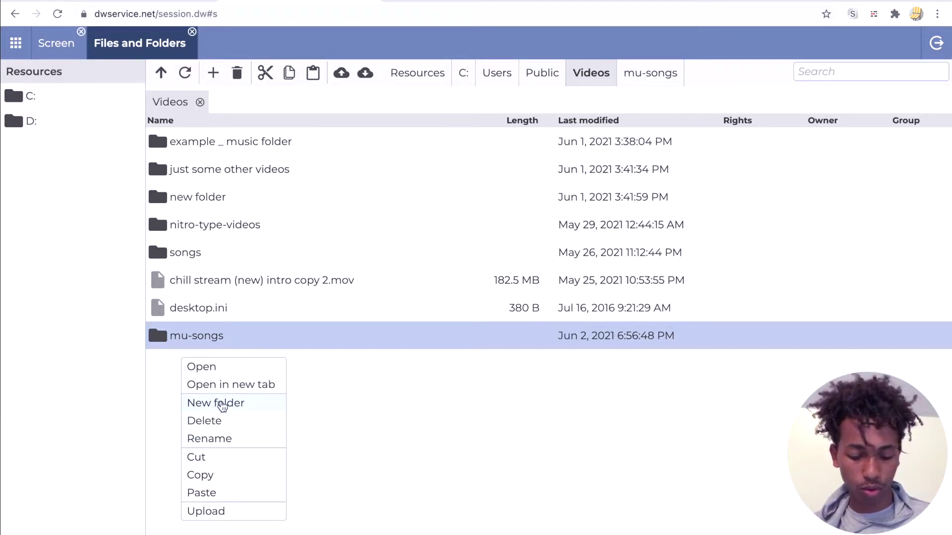
pyautogui.click(370, 409)
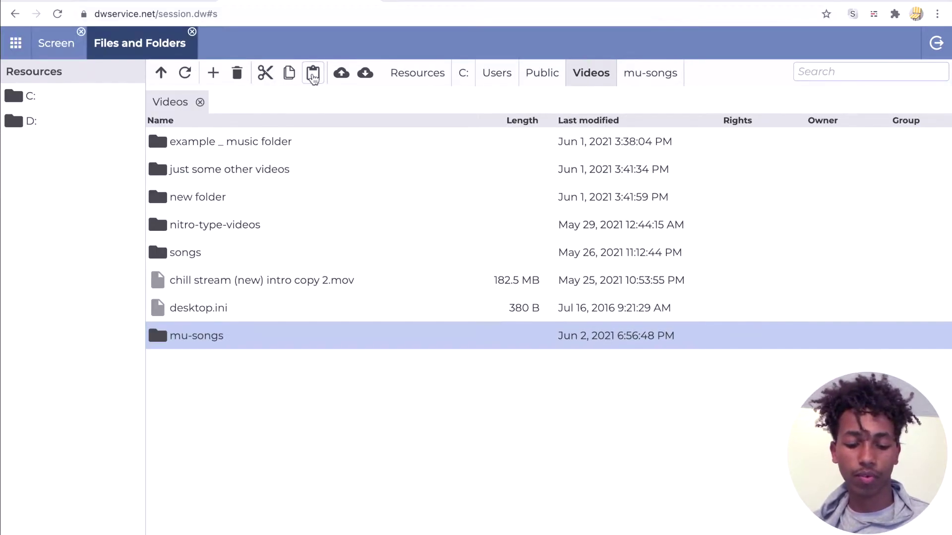
pyautogui.click(238, 77)
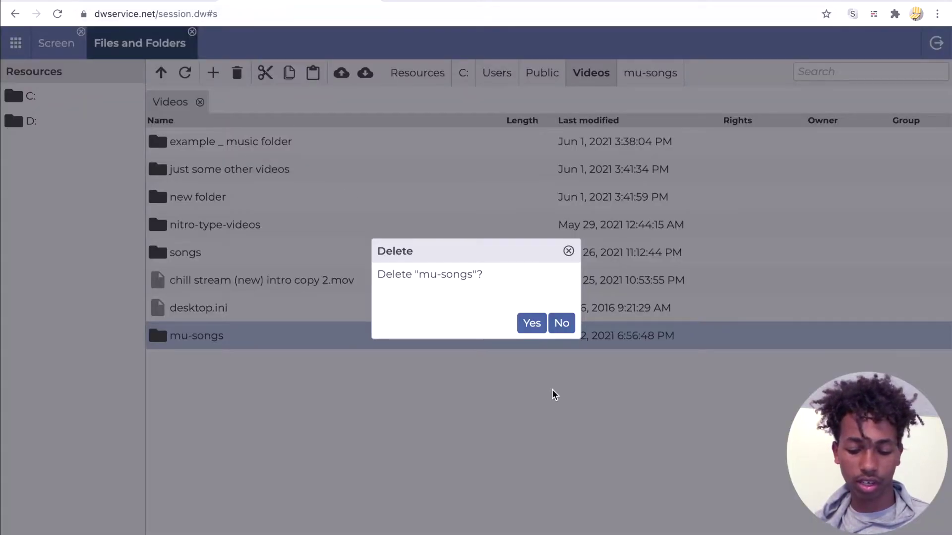
pyautogui.click(527, 328)
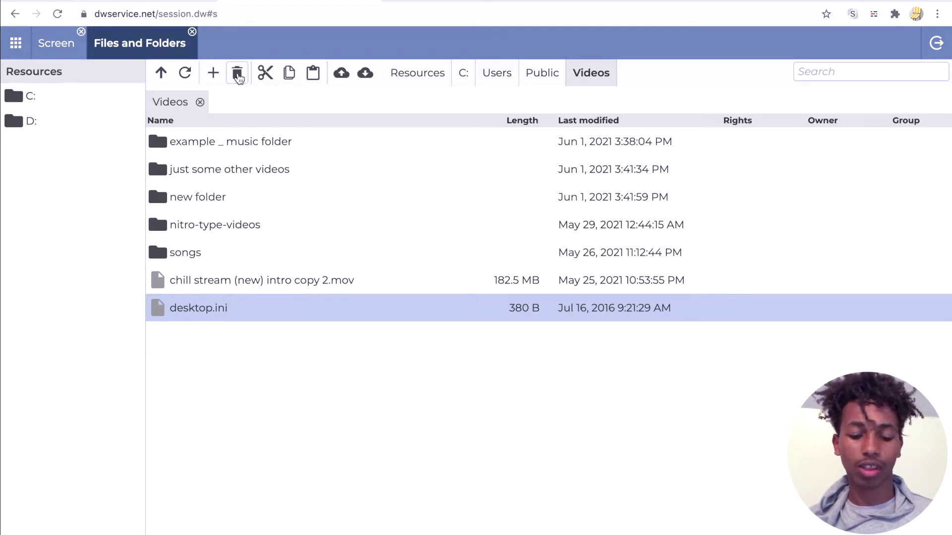
# Add a folder named one in Videos, select it and cut it.
pyautogui.rightClick(221, 349)
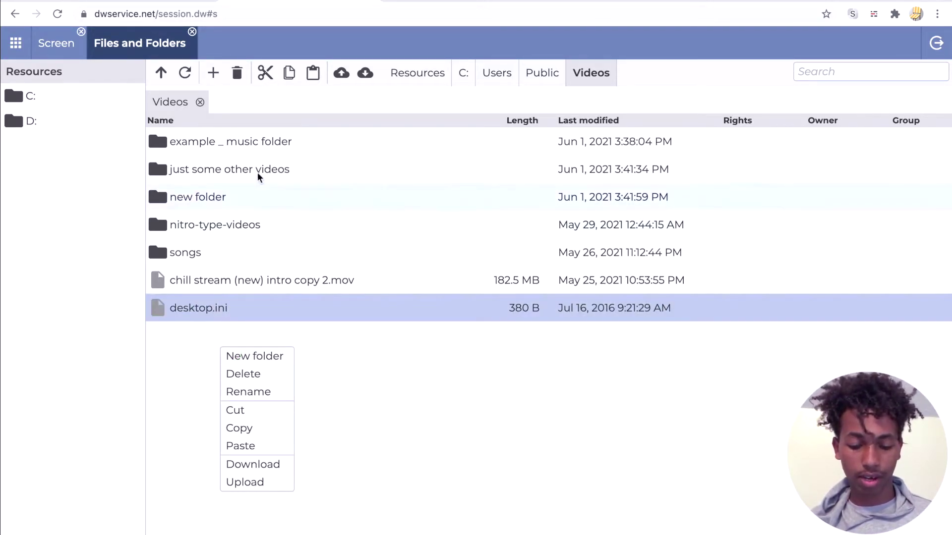
pyautogui.click(266, 77)
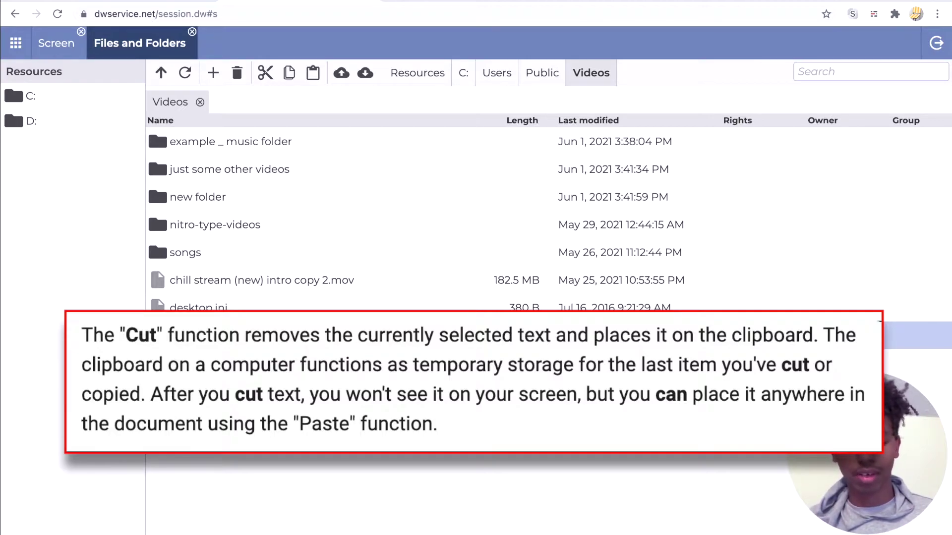
pyautogui.click(266, 73)
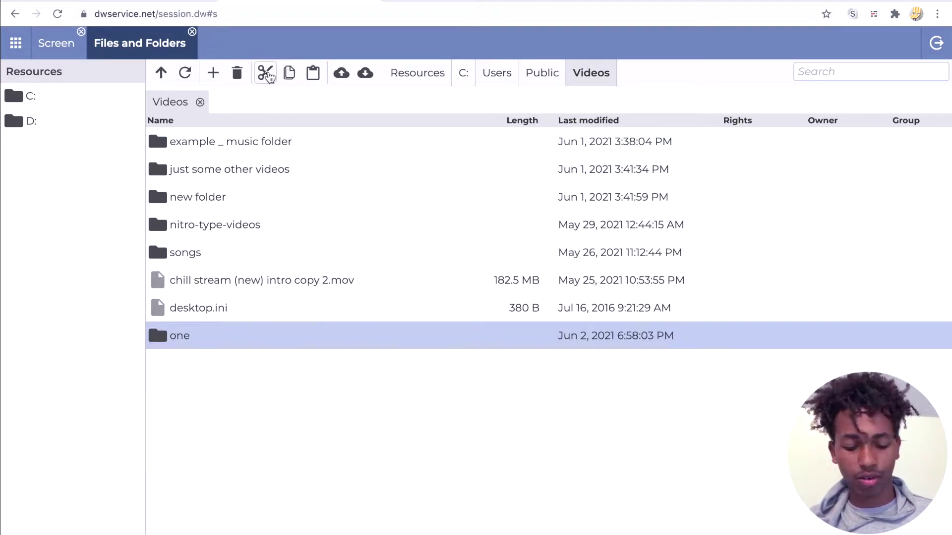
pyautogui.click(221, 340)
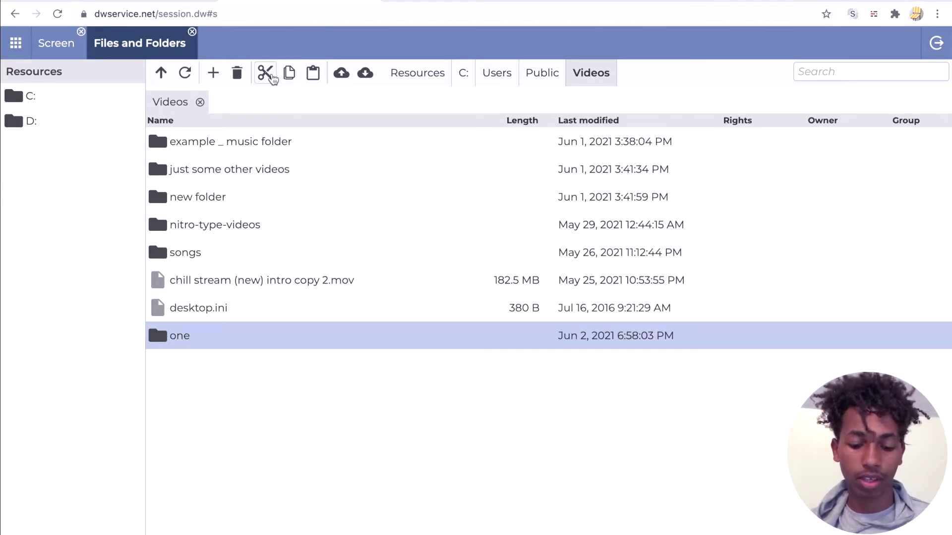
pyautogui.click(287, 76)
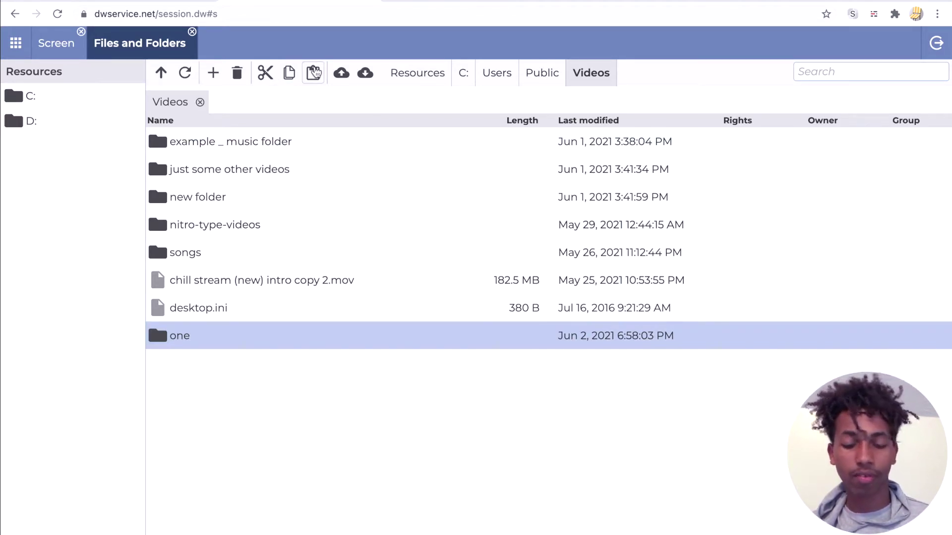
# Copy the one folder and paste it to create 'copy 1 of one' in Videos.
pyautogui.click(234, 329)
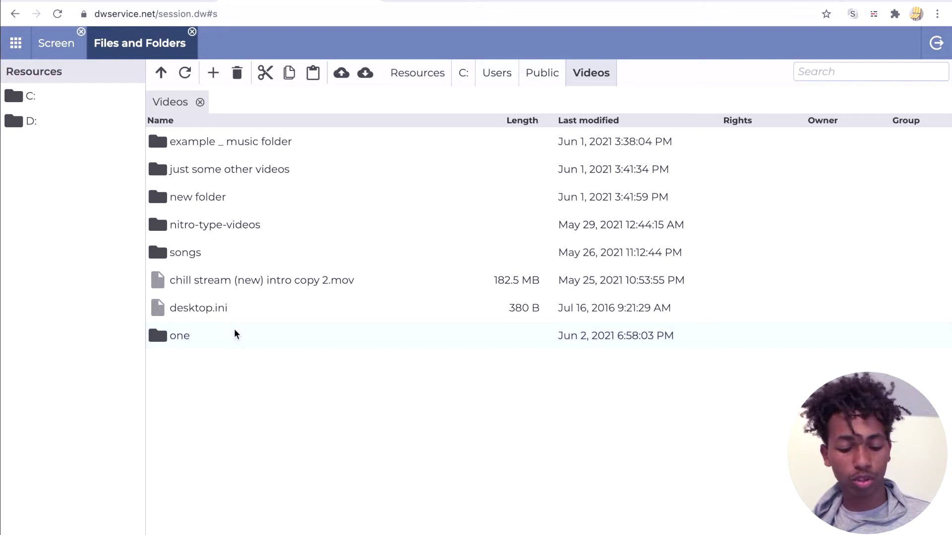
pyautogui.click(234, 329)
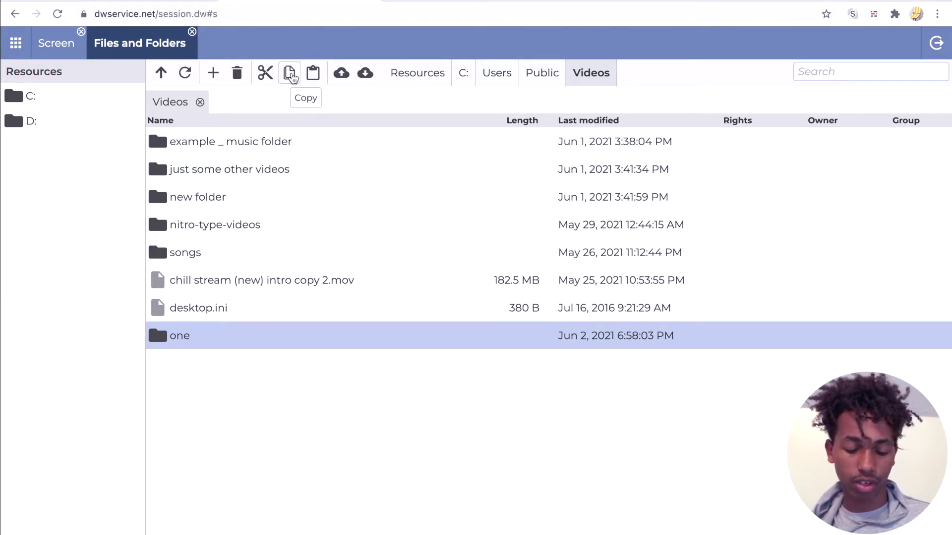
pyautogui.click(220, 325)
pyautogui.click(221, 327)
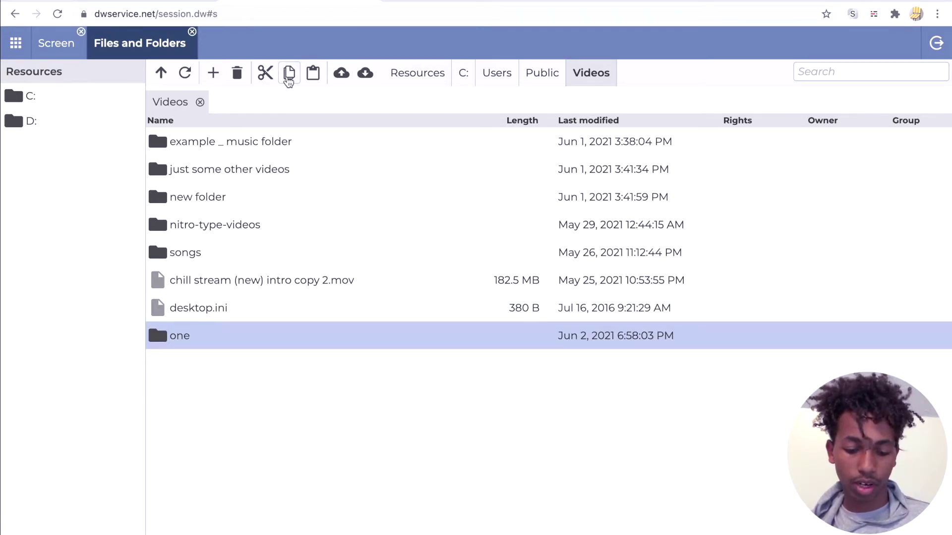
pyautogui.click(288, 80)
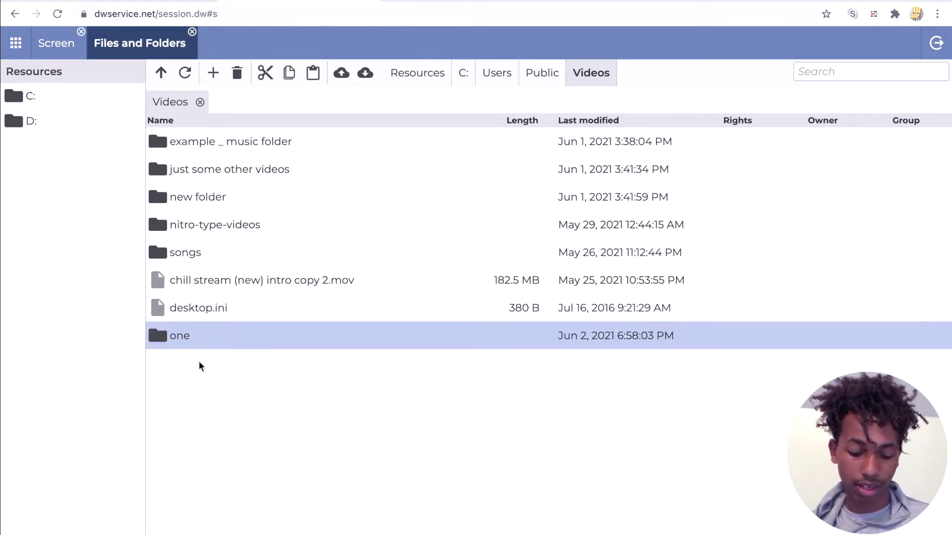
pyautogui.click(314, 74)
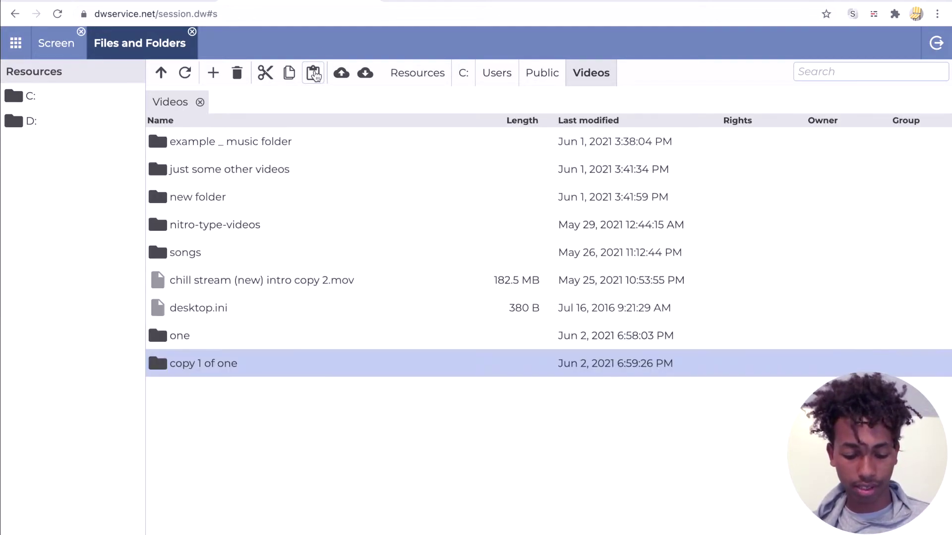
pyautogui.click(190, 381)
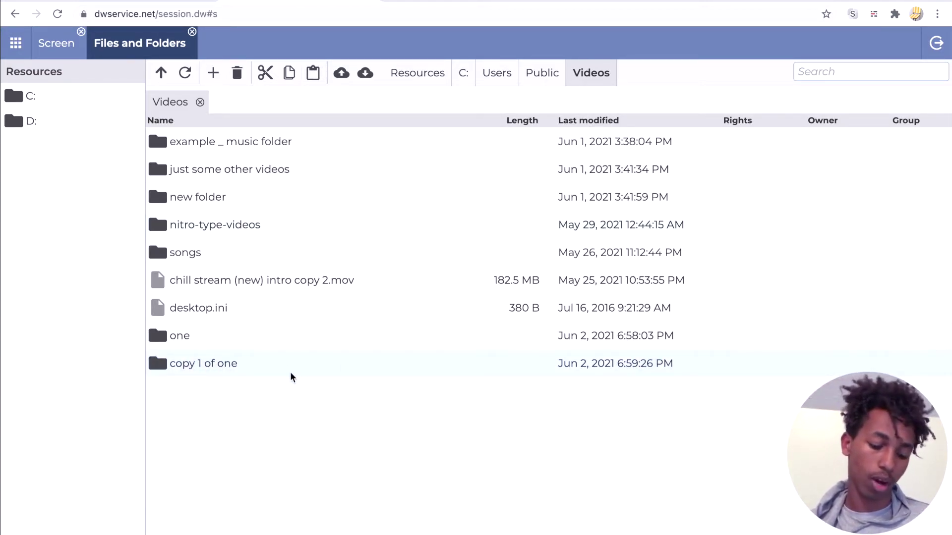
pyautogui.click(215, 343)
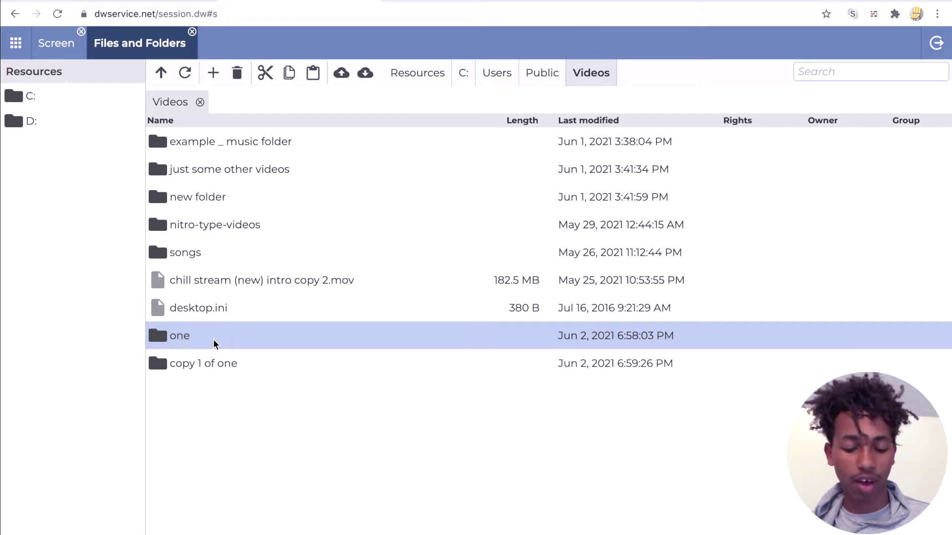